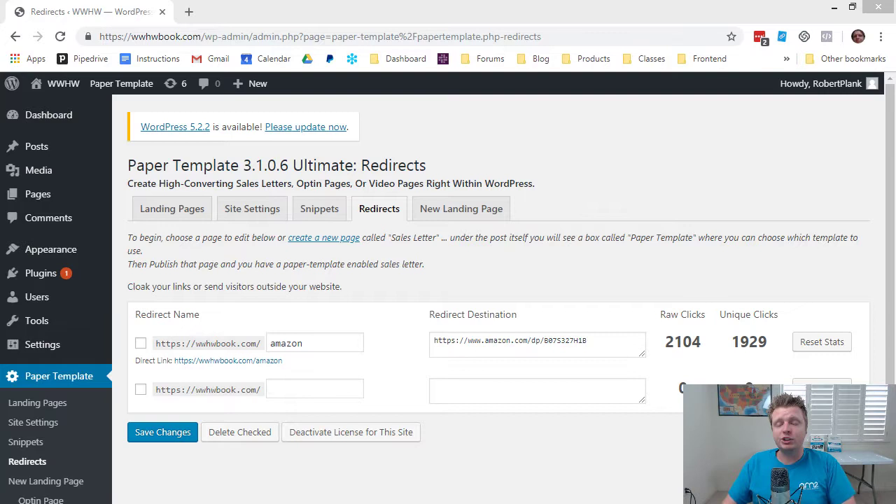
Close the Chrome window showing the WordPress redirects page, leaving the desktop visible.
left_click(292, 175)
scroll(36, 469, "down", 1)
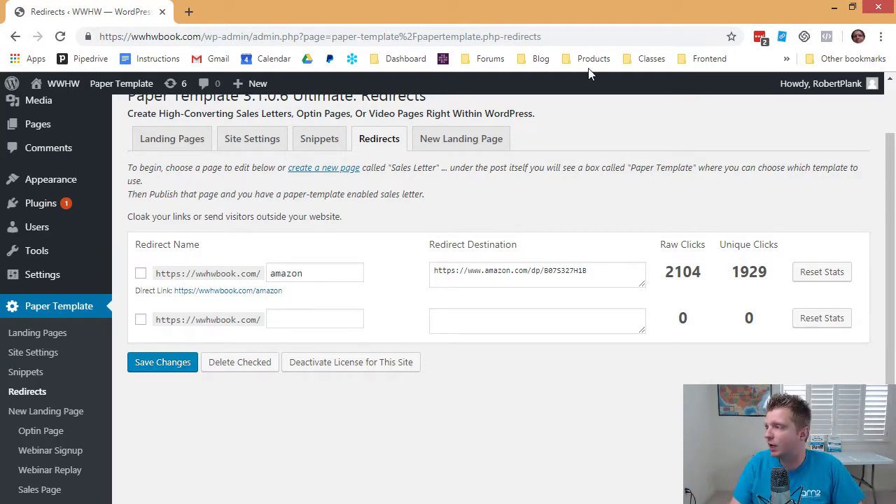
left_click(881, 7)
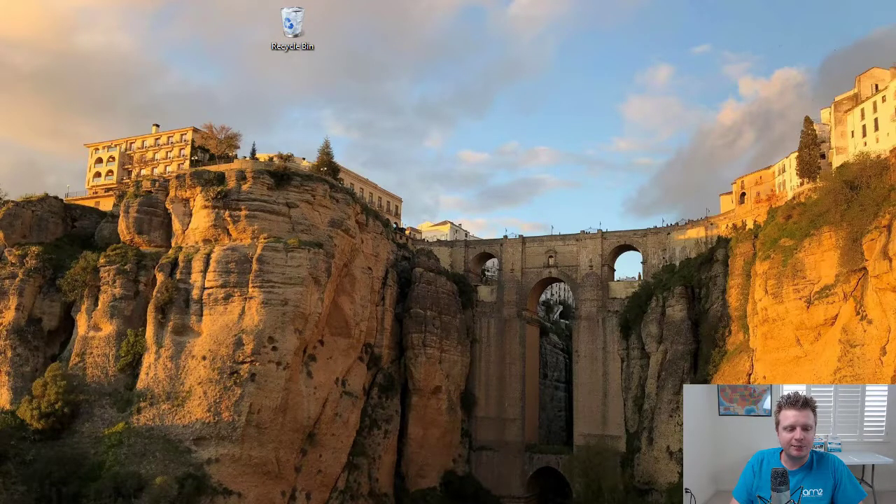
Return to the austinlovedoctorpodcast.com page and select 'podcast' in the first redirect's destination URL.
key("alt+Tab")
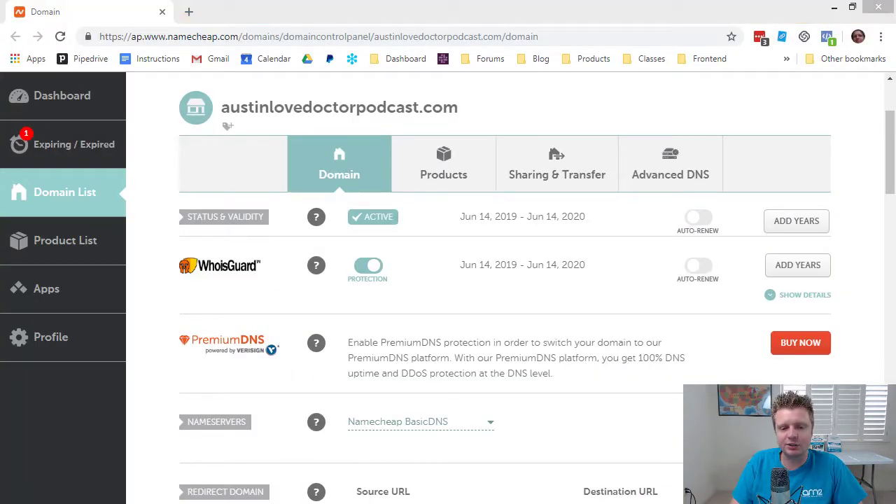
left_click(157, 340)
scroll(156, 340, "down", 4)
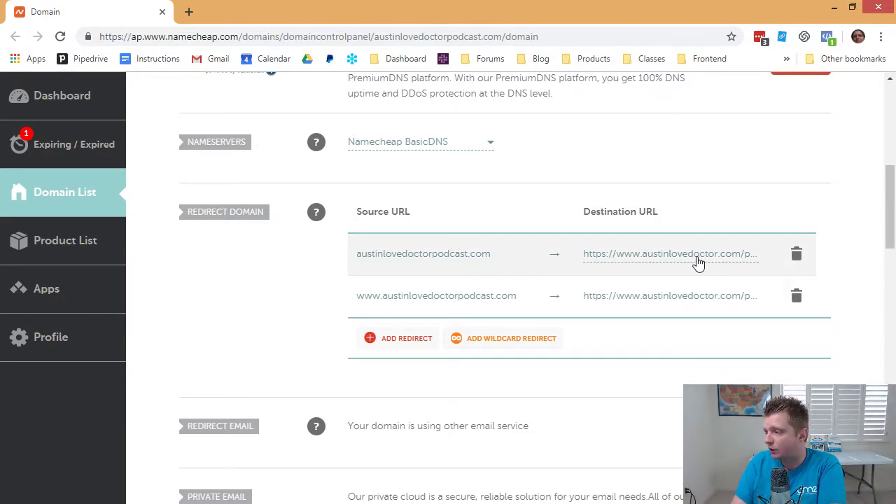
left_click(739, 257)
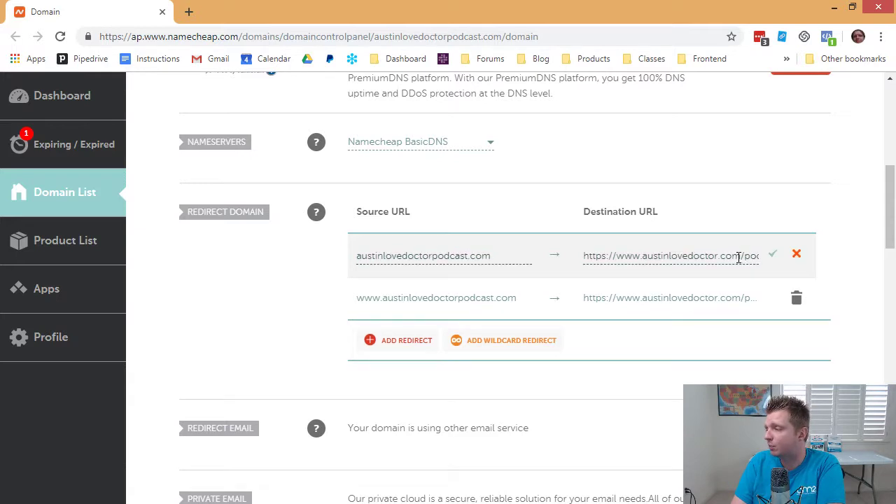
double_click(747, 257)
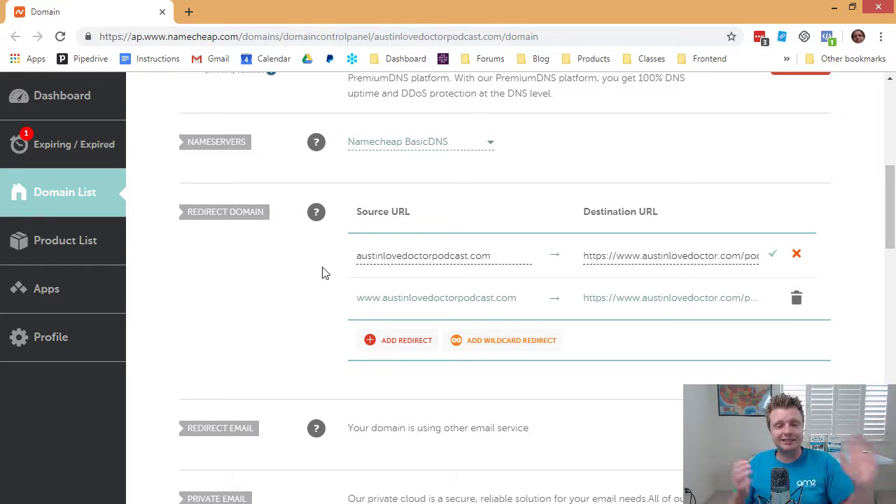
scroll(272, 315, "up", 4)
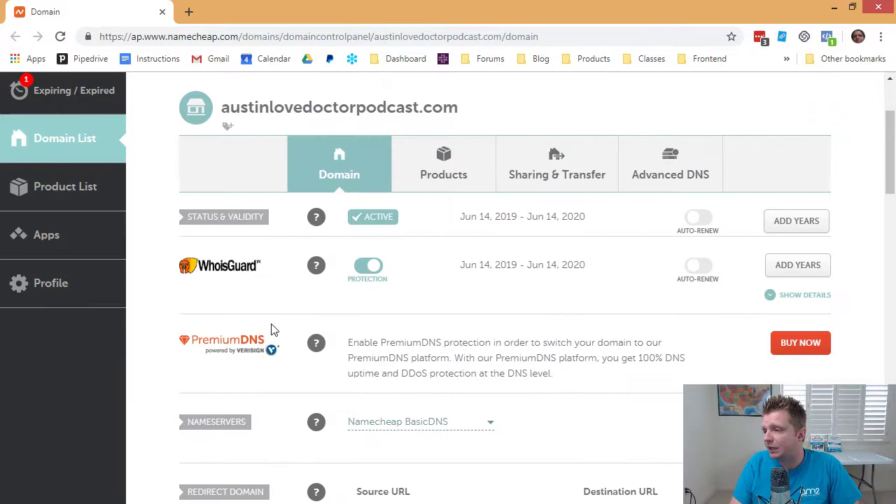
scroll(273, 332, "down", 2)
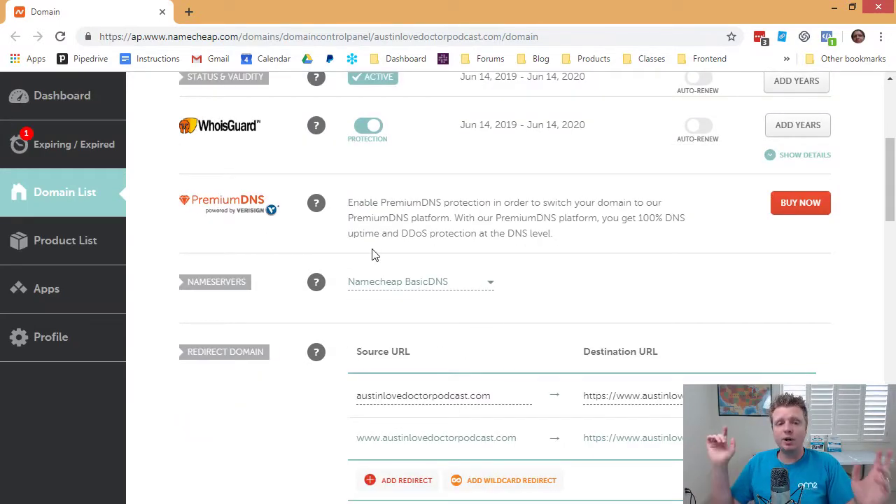
scroll(420, 287, "up", 4)
mouse_move(269, 140)
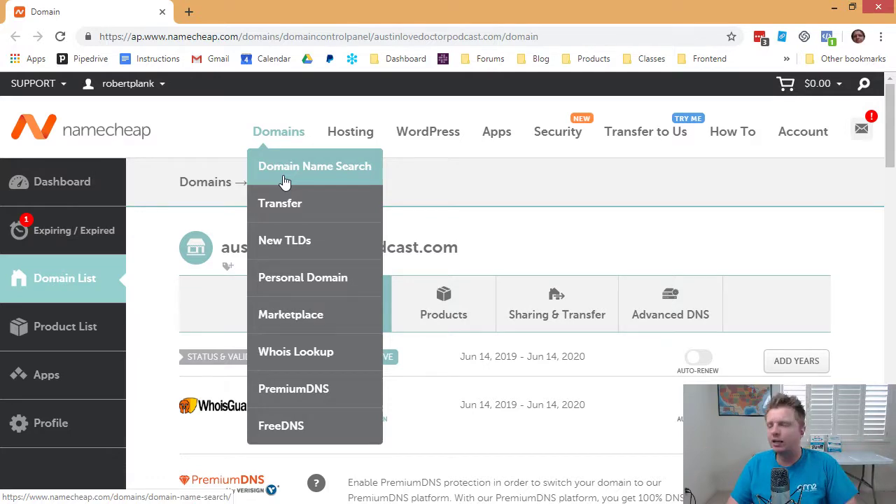
scroll(420, 322, "down", 2)
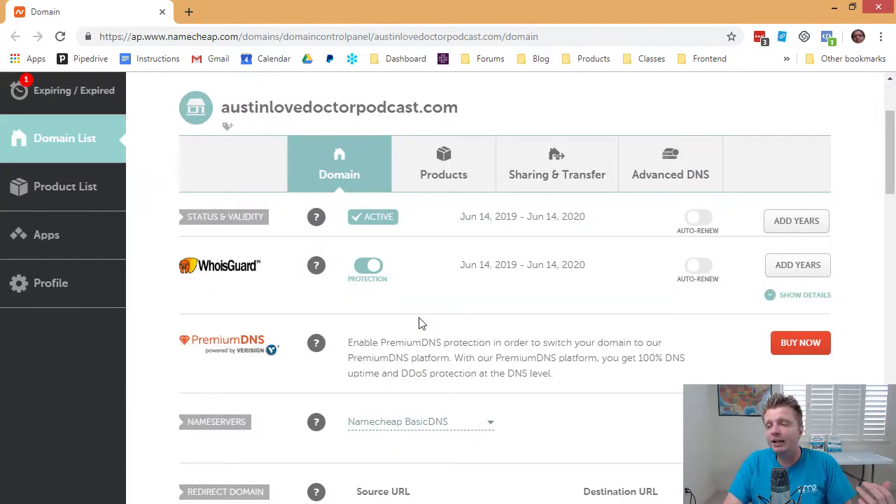
scroll(421, 322, "down", 1)
scroll(420, 324, "down", 3)
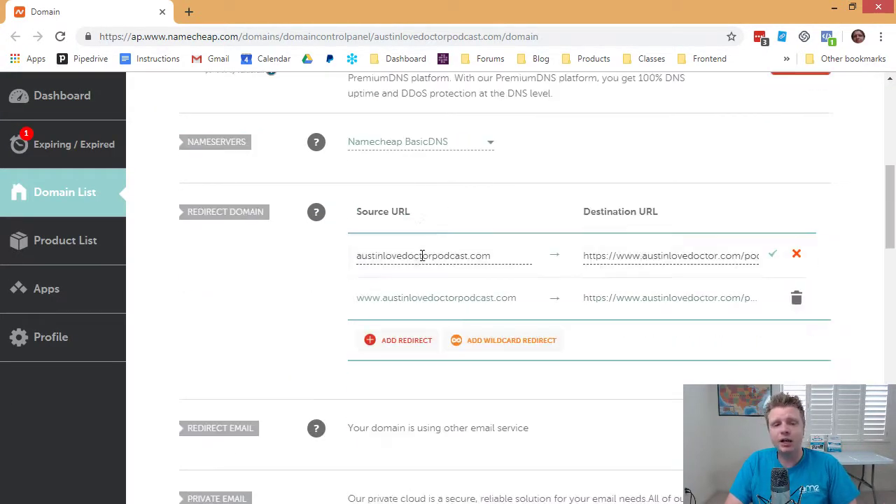
left_click(490, 144)
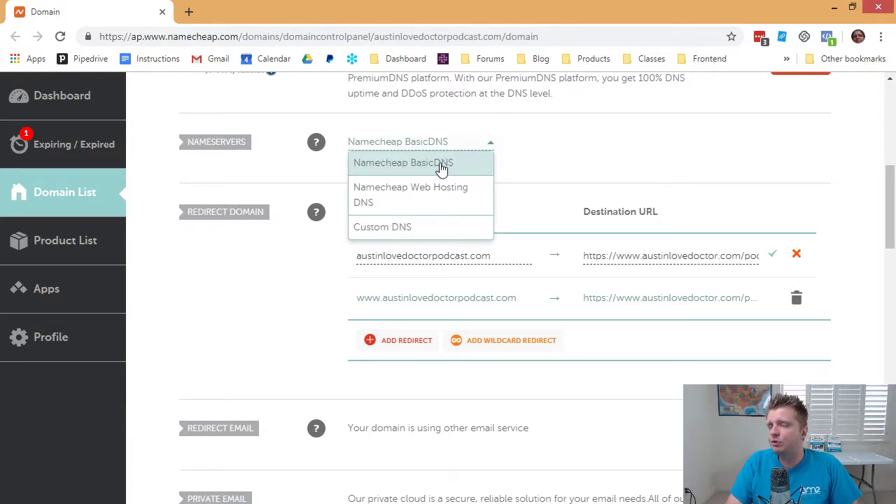
left_click(515, 169)
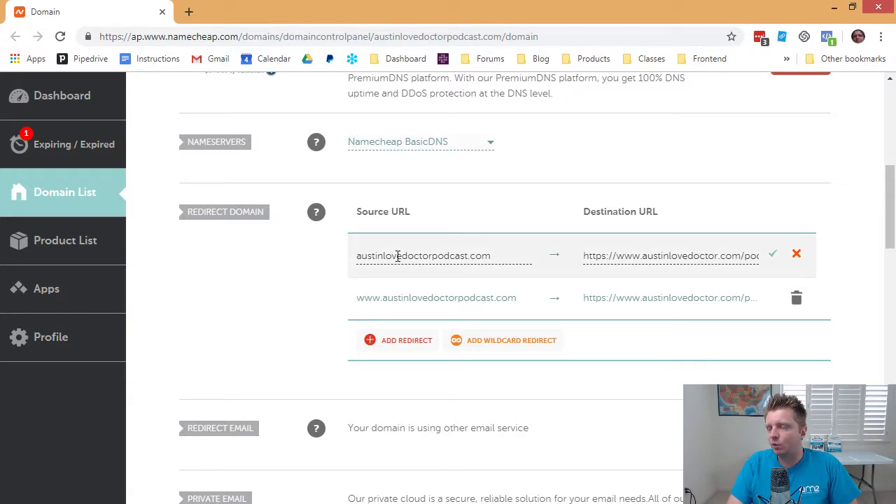
left_click(400, 299)
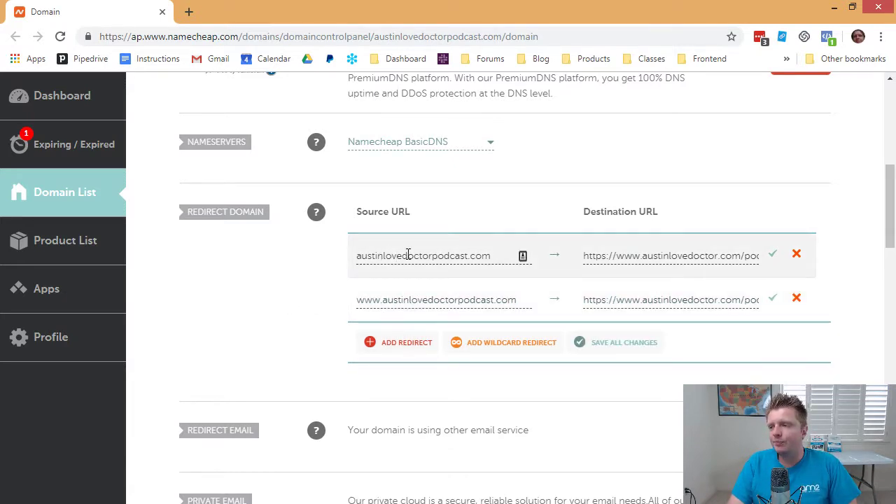
left_click_drag(497, 255, 353, 256)
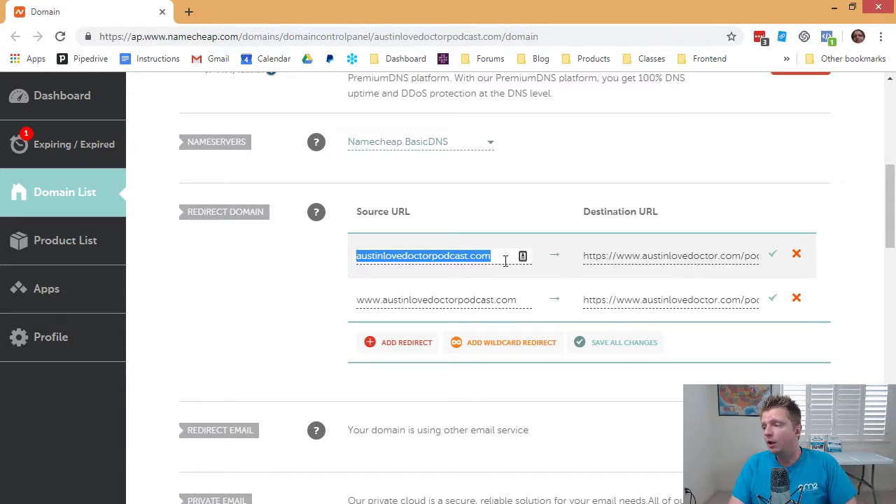
left_click(647, 261)
left_click_drag(608, 256, 748, 258)
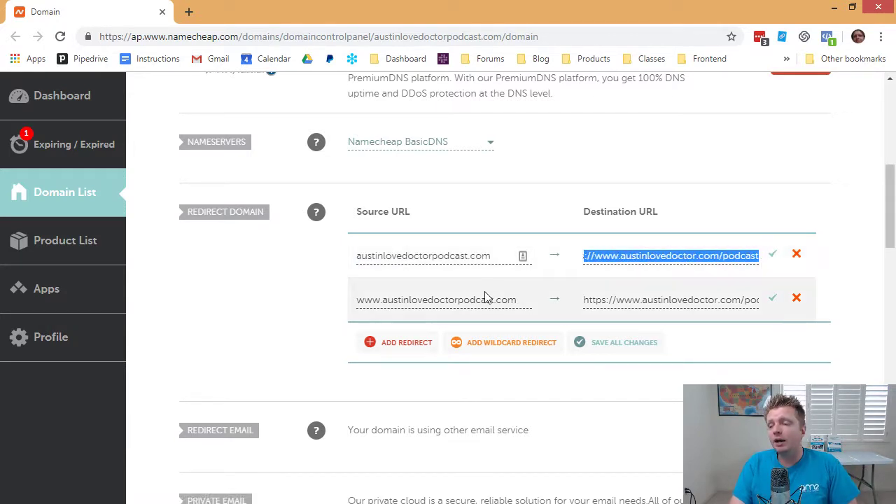
left_click(460, 301)
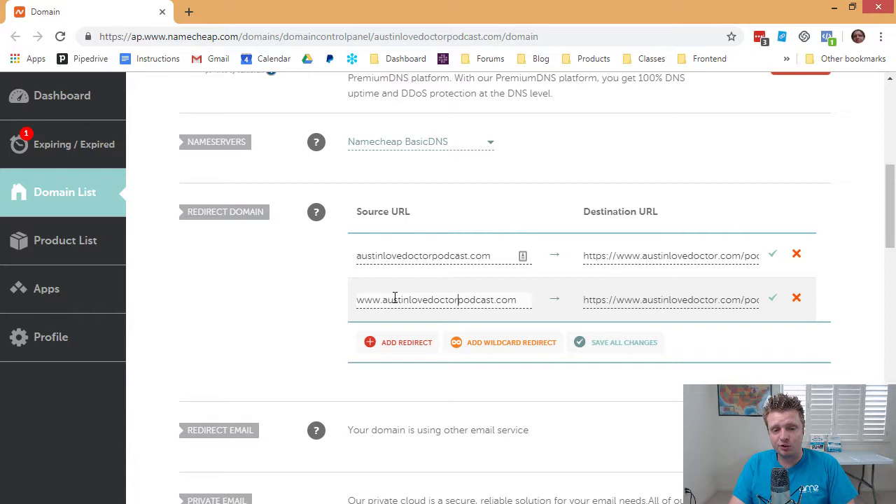
left_click_drag(594, 299, 779, 299)
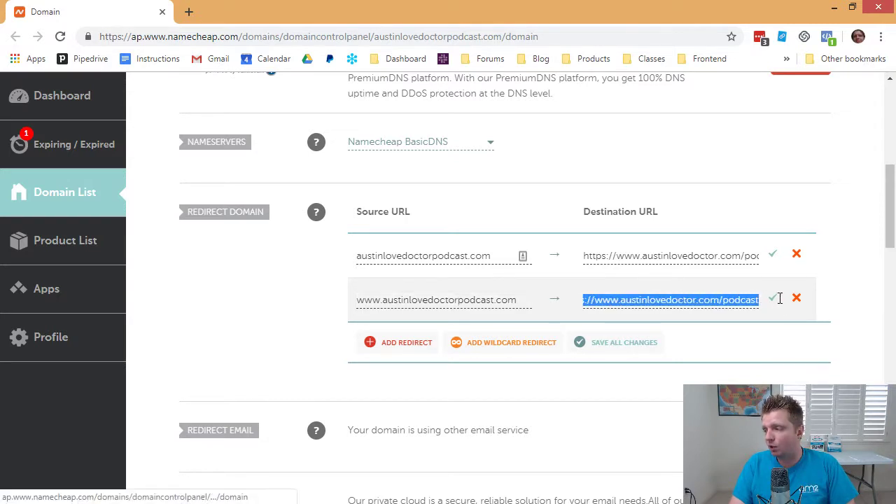
left_click(747, 300)
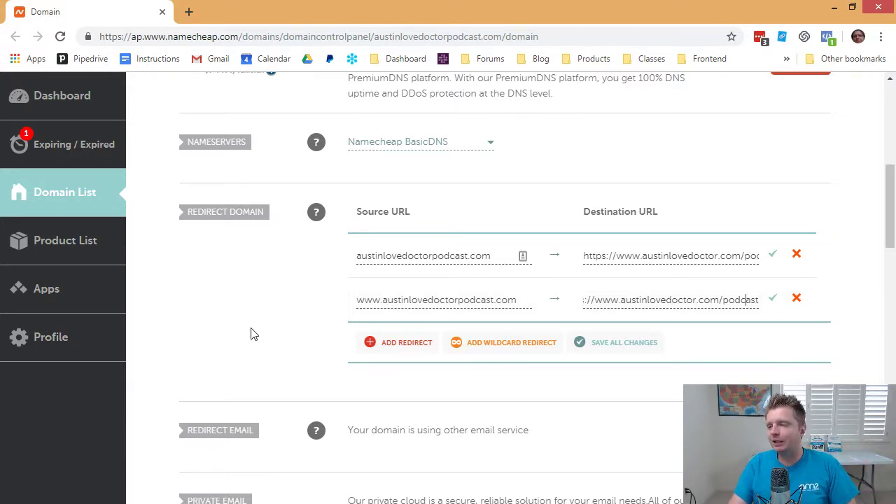
left_click(397, 255)
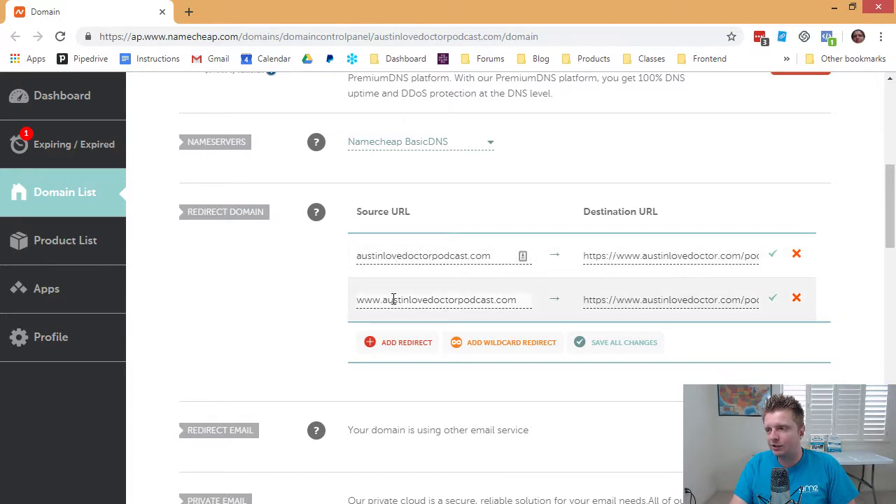
Put the cursor in the www redirect's Source URL field.
left_click(394, 299)
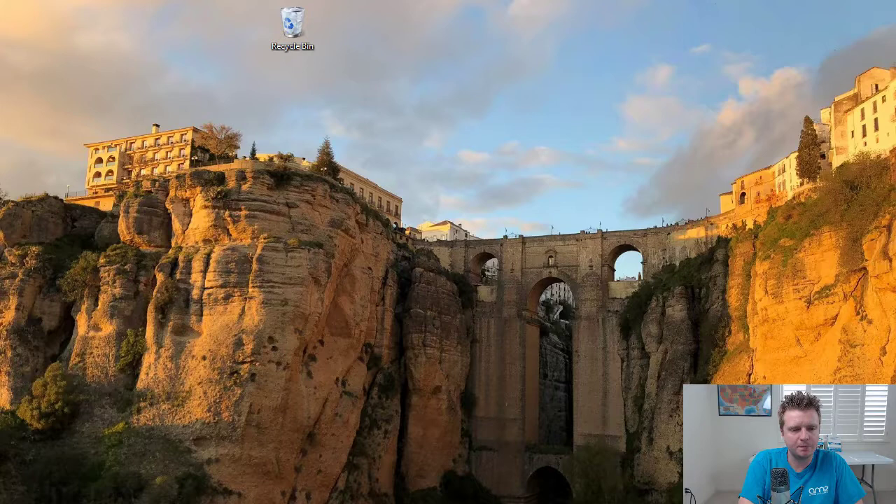
Check that marketerofthedaybook.com opens the Amazon book page, then return to the Namecheap domain list.
key("alt+Tab")
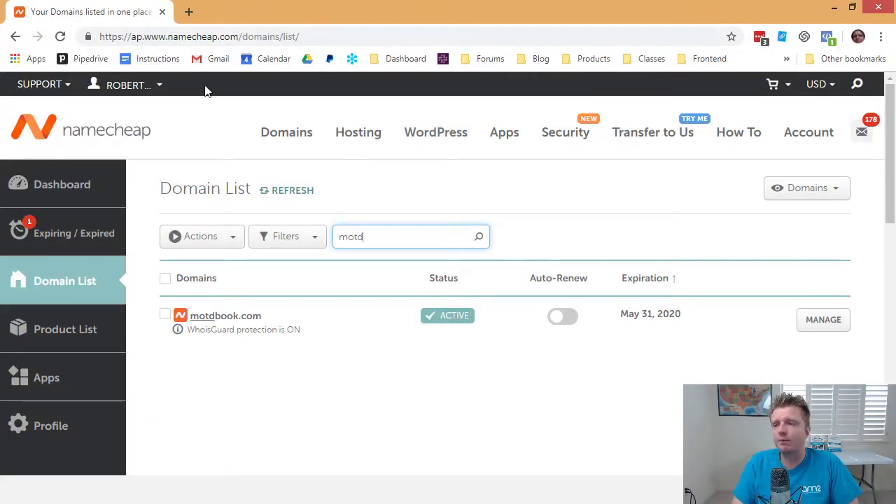
left_click(188, 11)
type("marketerof")
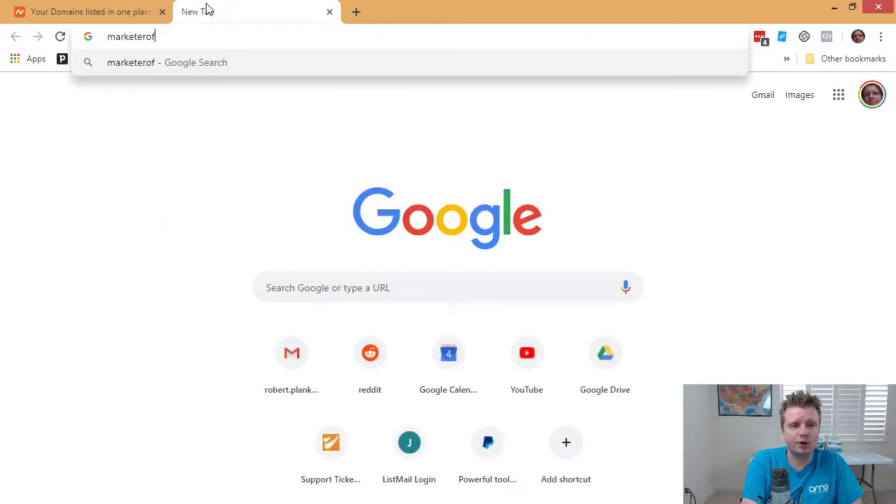
type("thedaybook.com")
key("Return")
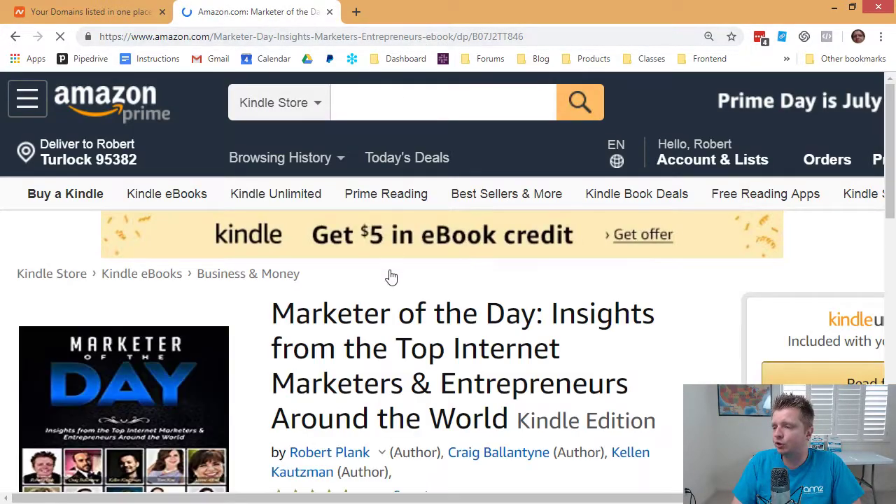
scroll(388, 280, "down", 3)
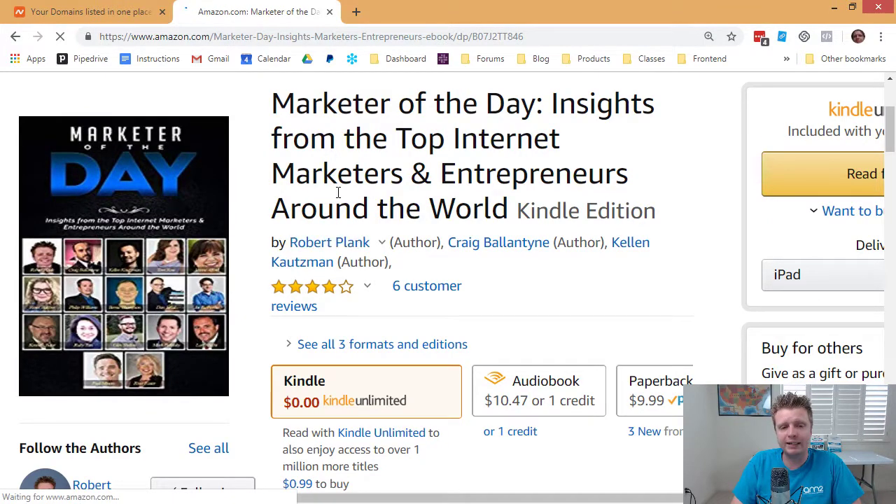
scroll(341, 210, "up", 3)
key("ctrl+shift+Tab")
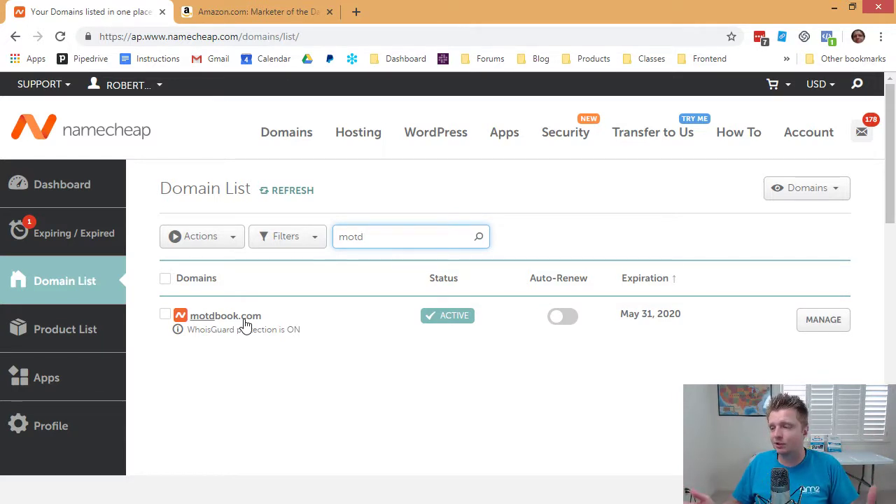
Open motdbook.com's settings and reload the Amazon book page from marketerofthedaybook.com in a new tab.
mouse_move(284, 133)
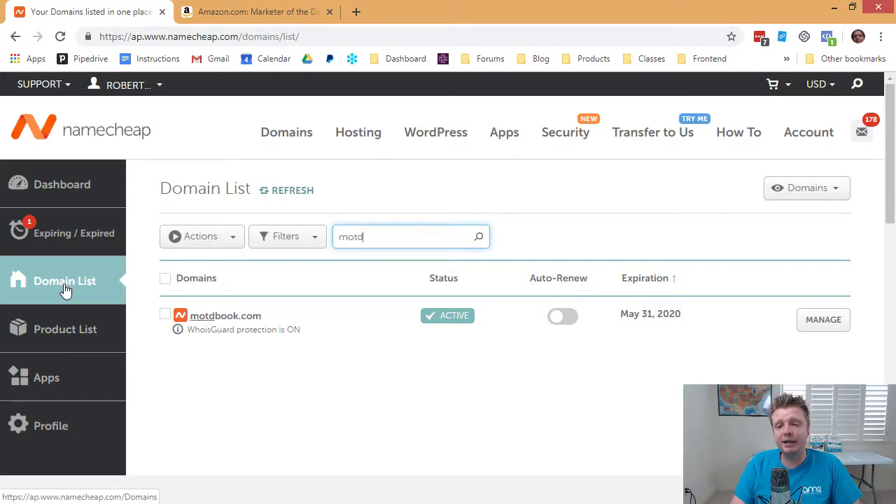
left_click(812, 319)
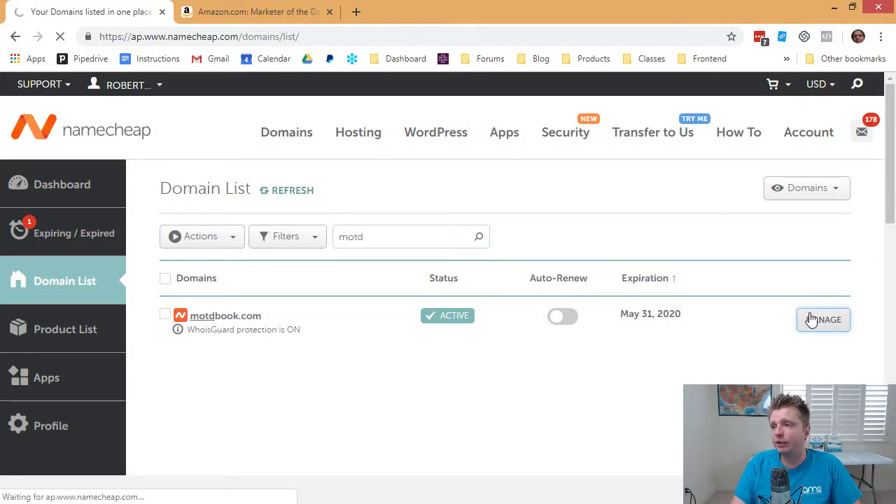
left_click(329, 11)
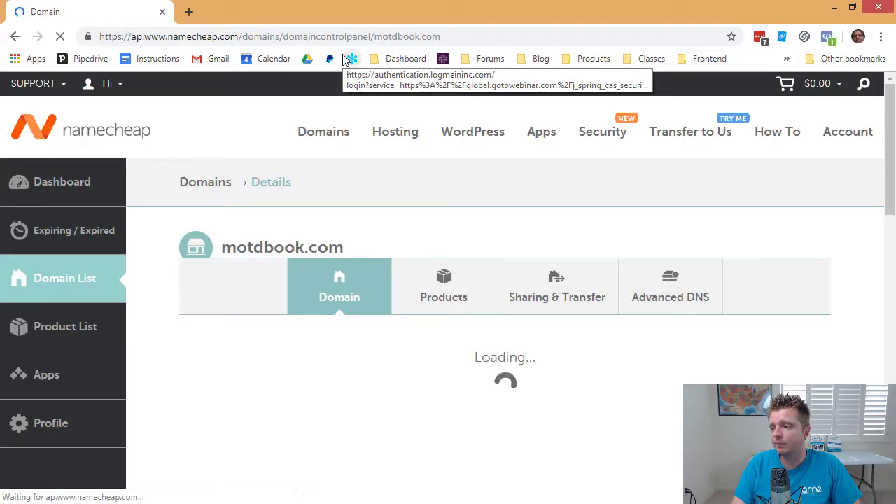
left_click(189, 11)
type("marketer")
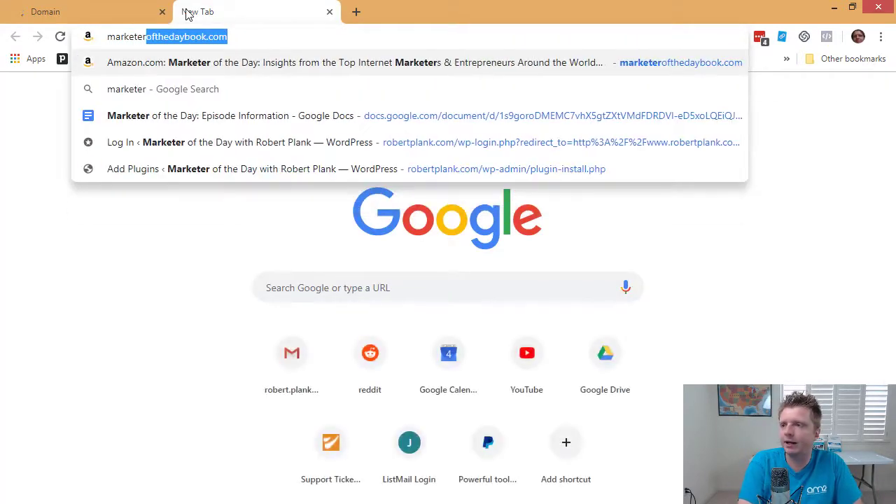
key("Return")
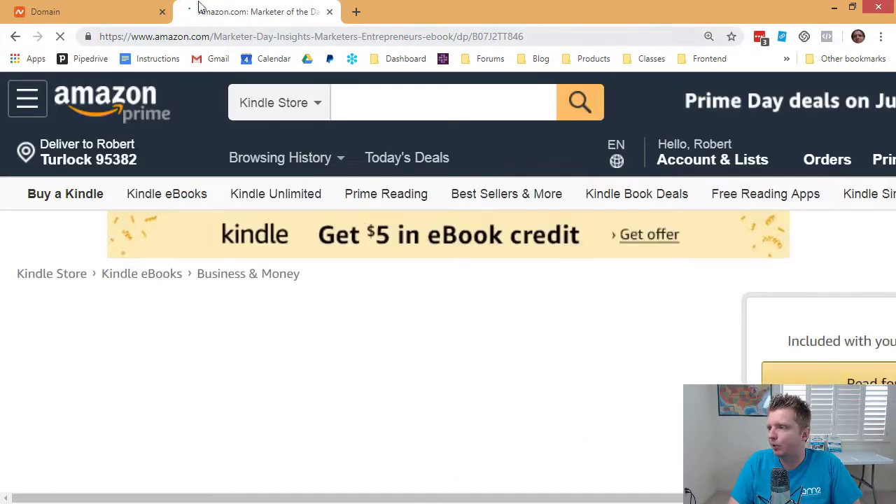
left_click(126, 11)
Change motdbook.com's nameservers to Namecheap BasicDNS, save, and reload the settings page.
scroll(471, 243, "down", 2)
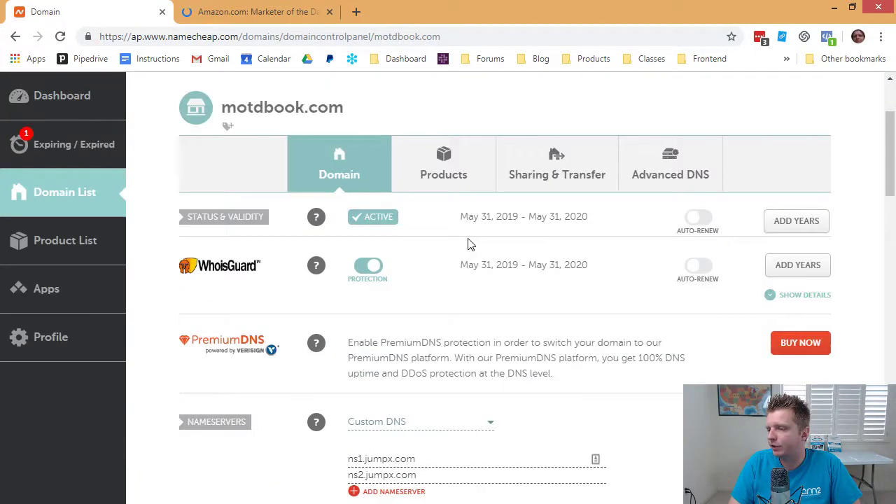
scroll(470, 244, "down", 3)
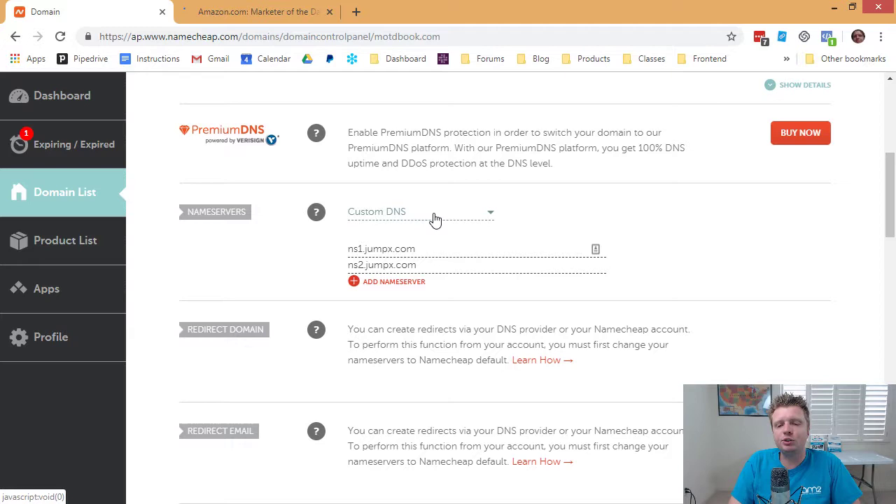
left_click(451, 218)
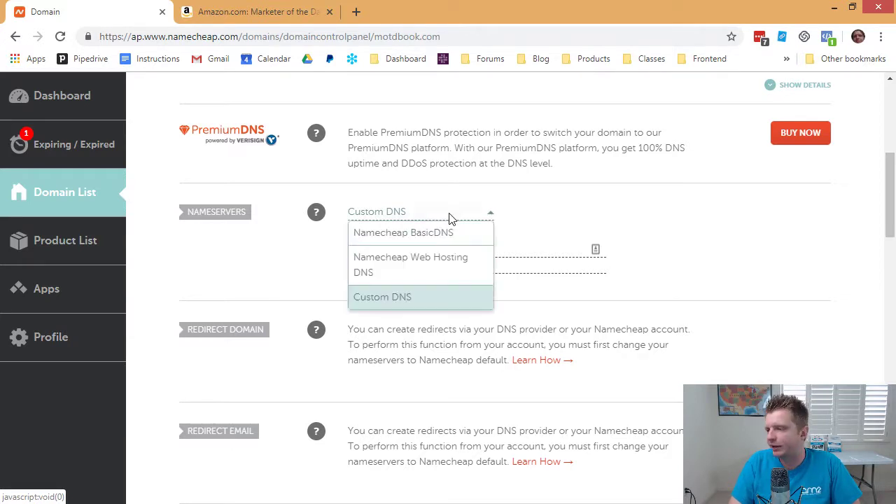
left_click(445, 231)
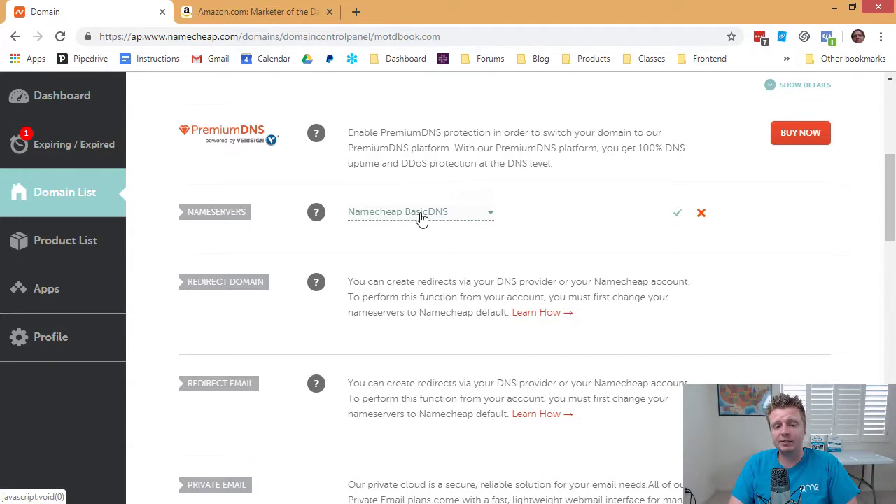
left_click(677, 214)
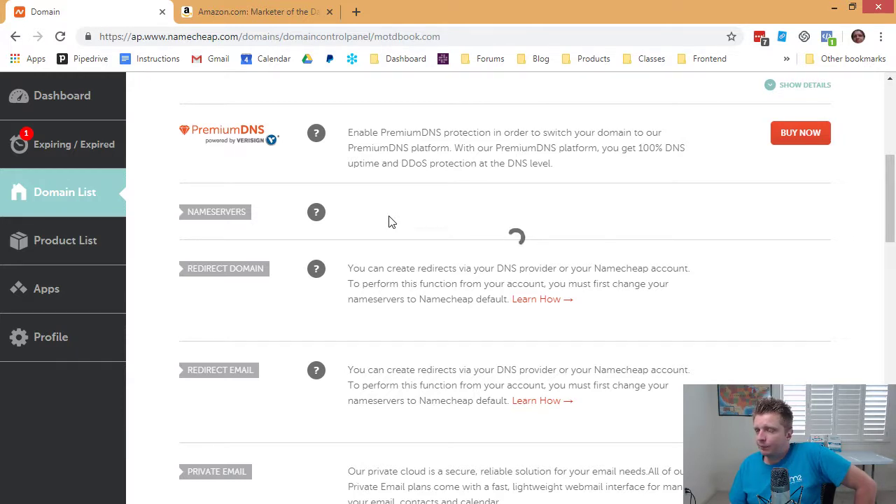
left_click(59, 37)
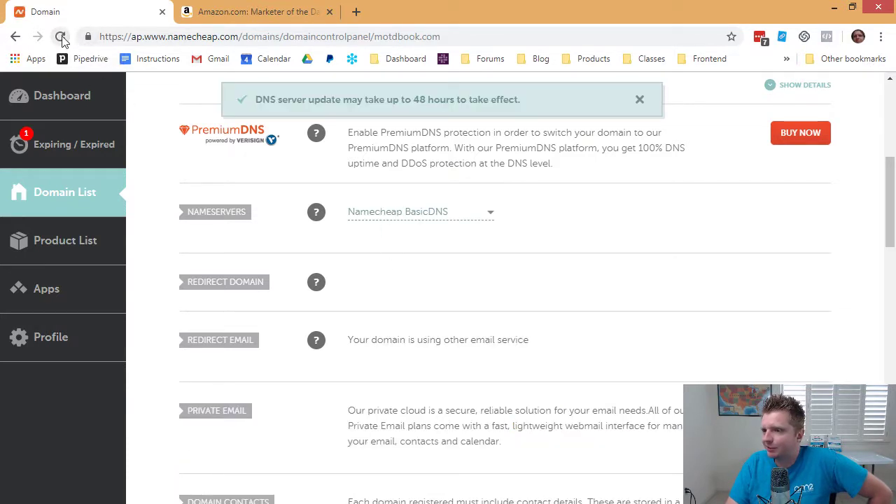
left_click(60, 37)
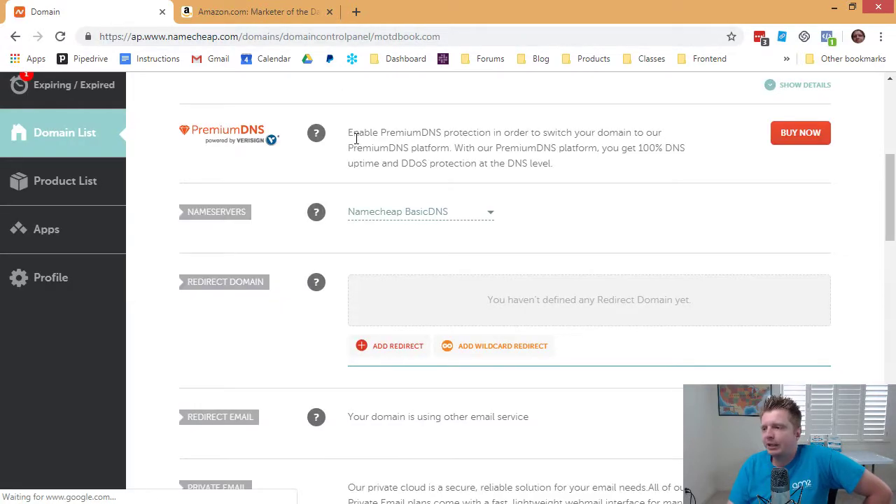
Add a motdbook.com redirect with the copied Amazon book page URL as destination.
scroll(563, 304, "down", 1)
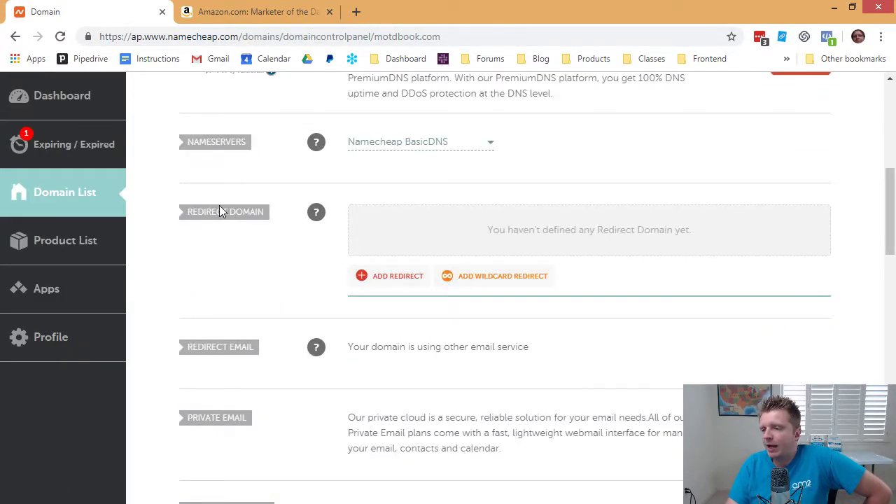
left_click(387, 279)
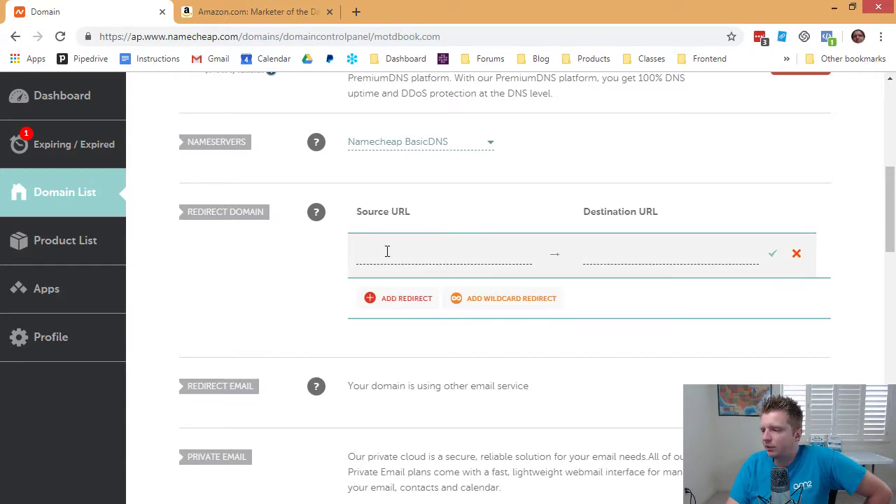
left_click(387, 253)
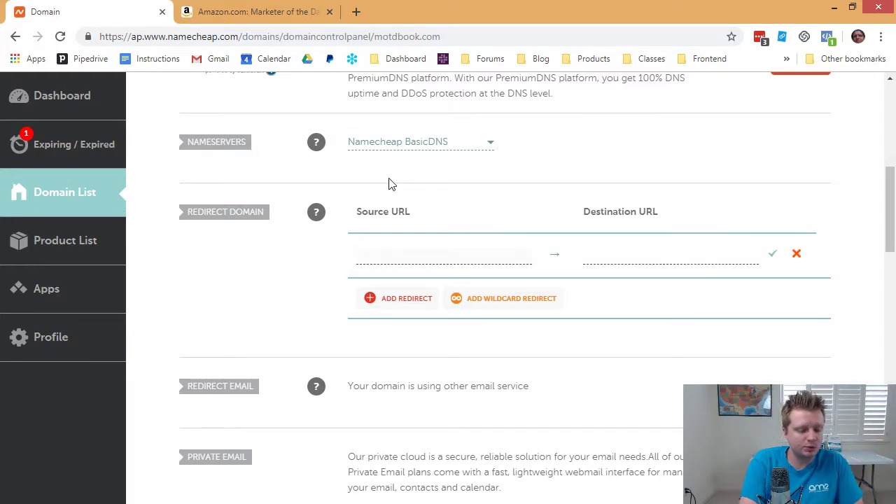
type("motdbook.com")
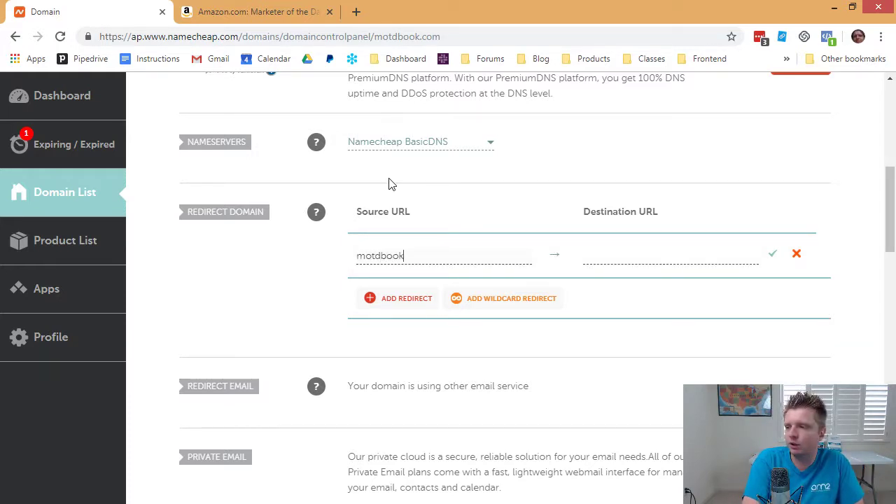
left_click(603, 257)
left_click(306, 12)
right_click(306, 36)
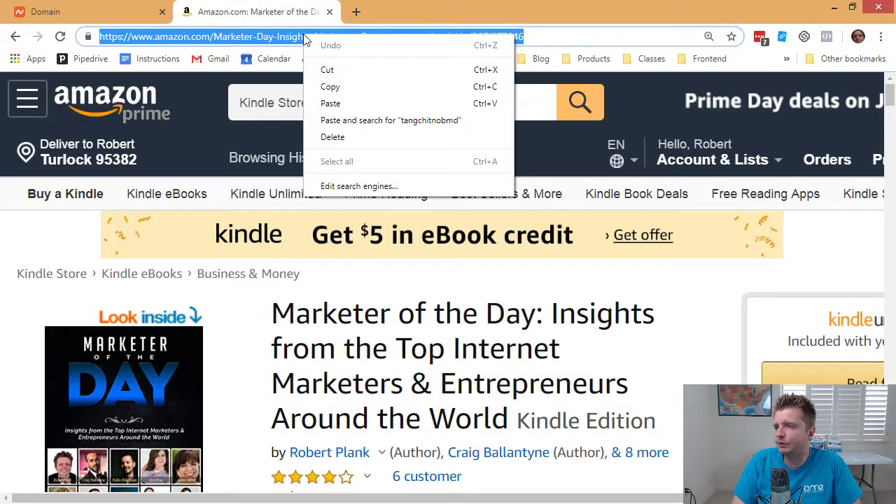
left_click(343, 87)
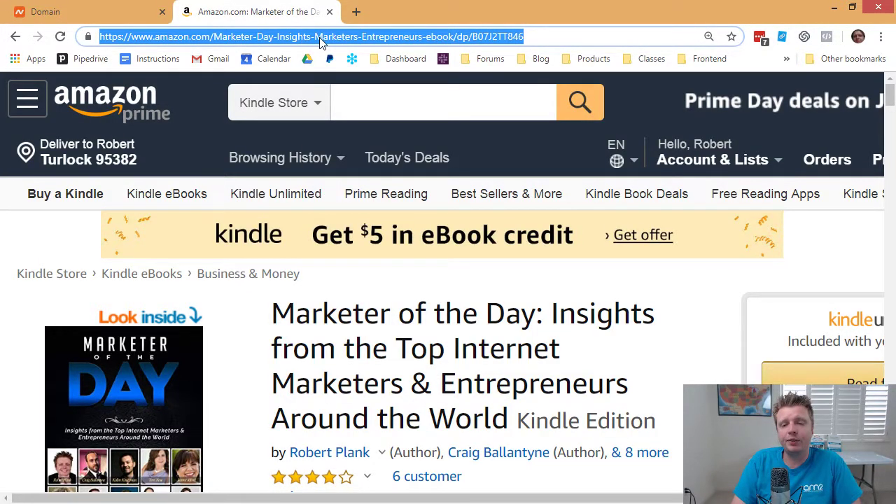
left_click(133, 9)
right_click(645, 261)
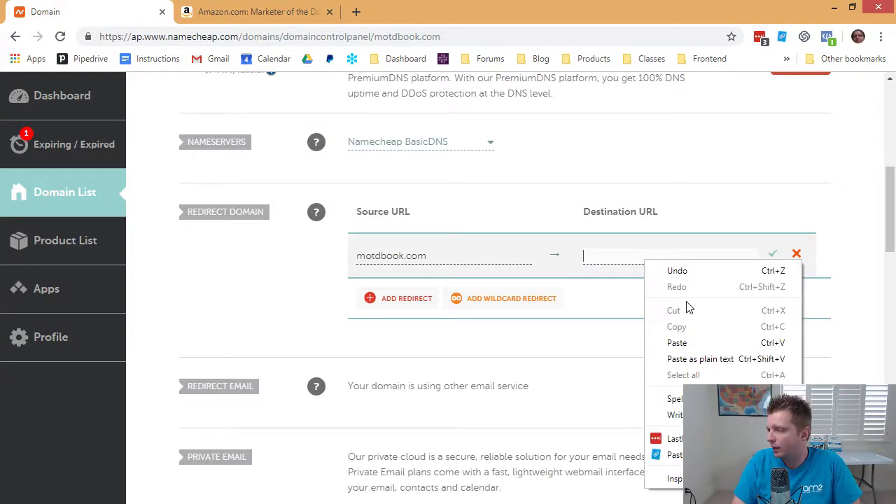
left_click(677, 342)
left_click(772, 253)
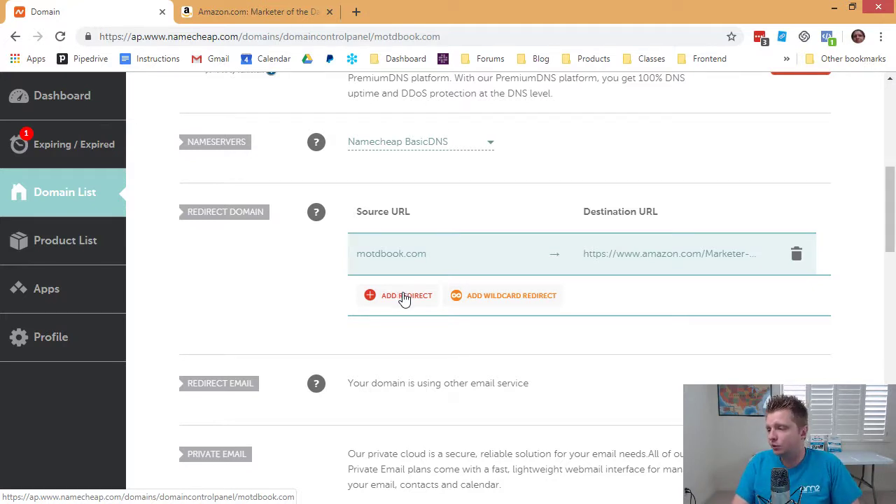
left_click(400, 297)
type("w")
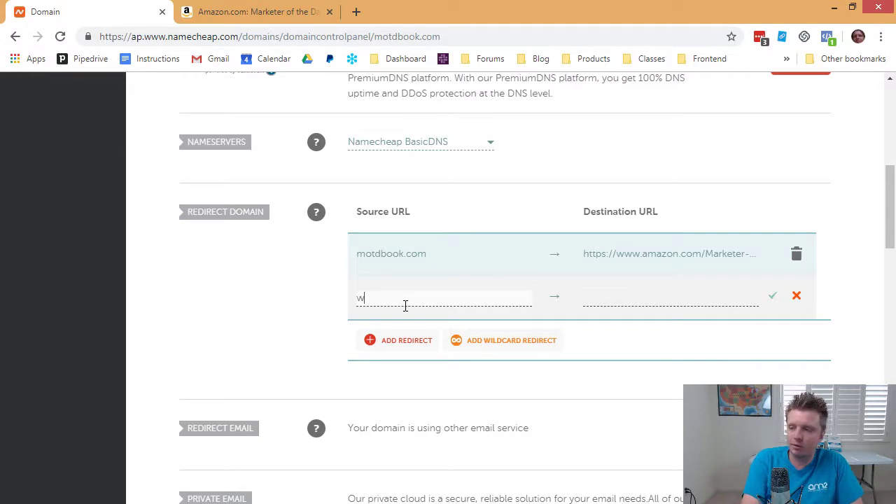
type("ww.motdbook.c")
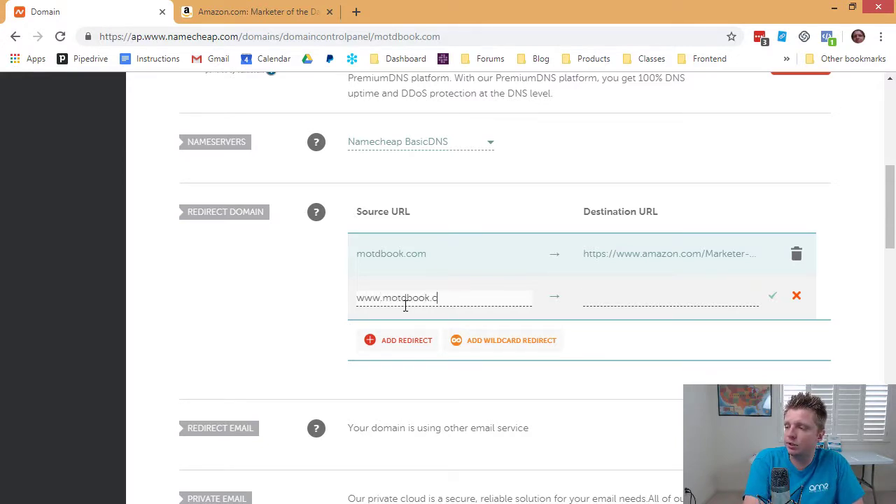
type("om")
right_click(622, 300)
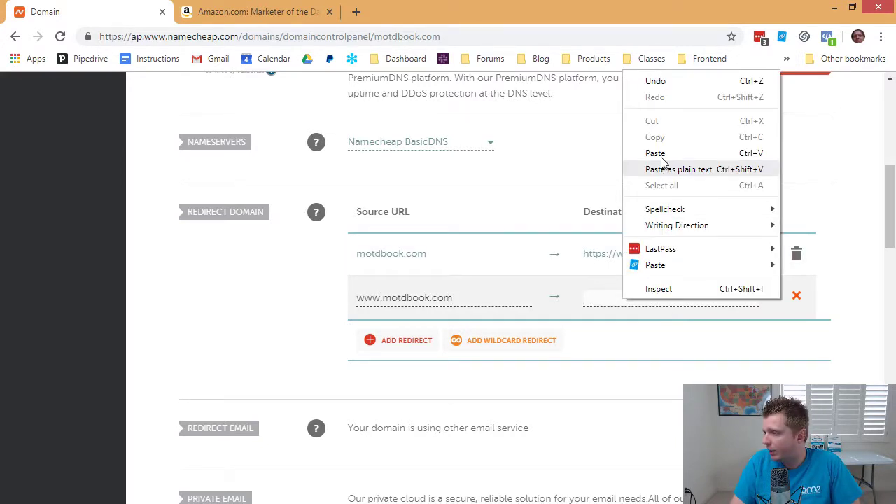
left_click(651, 152)
left_click(773, 296)
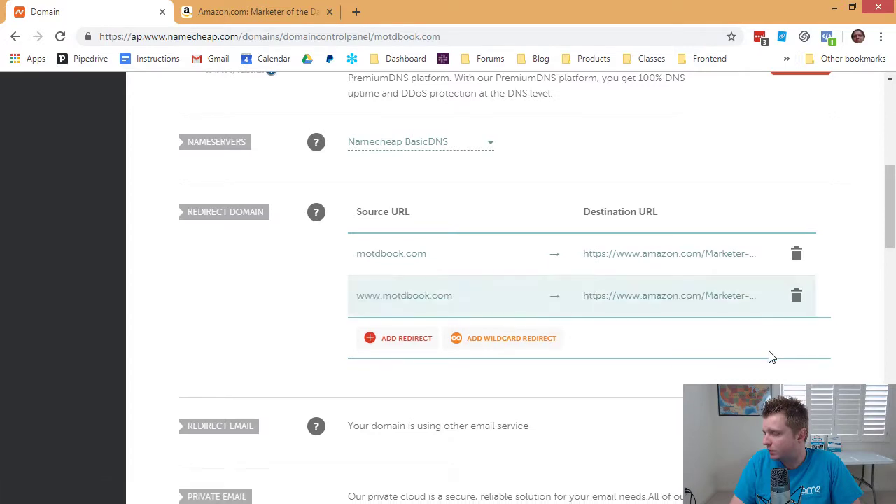
scroll(706, 353, "up", 3)
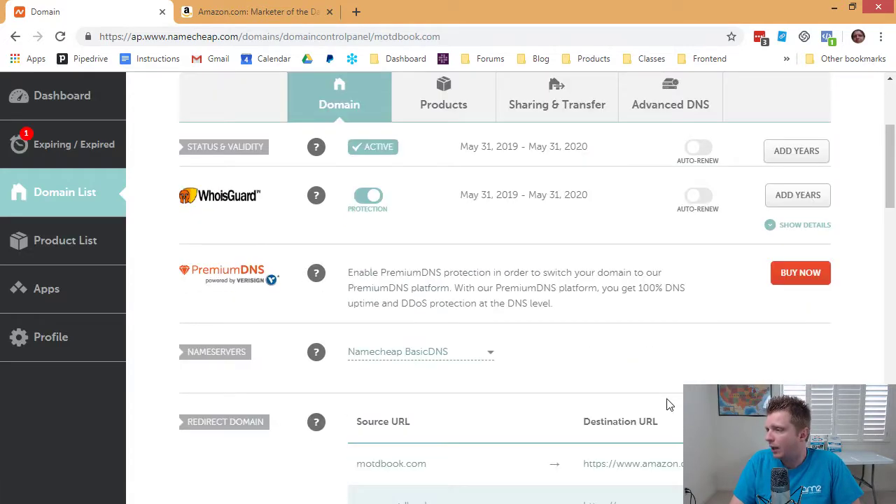
scroll(668, 404, "down", 4)
scroll(660, 364, "up", 4)
scroll(660, 244, "up", 2)
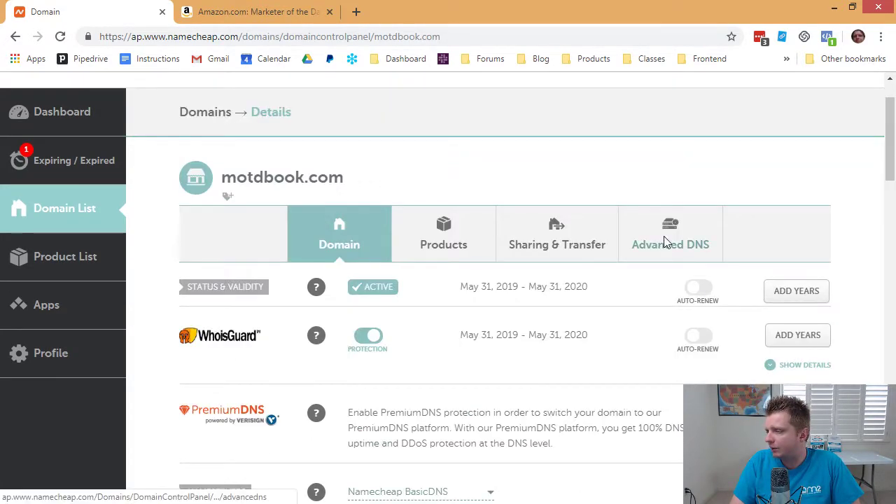
left_click(664, 241)
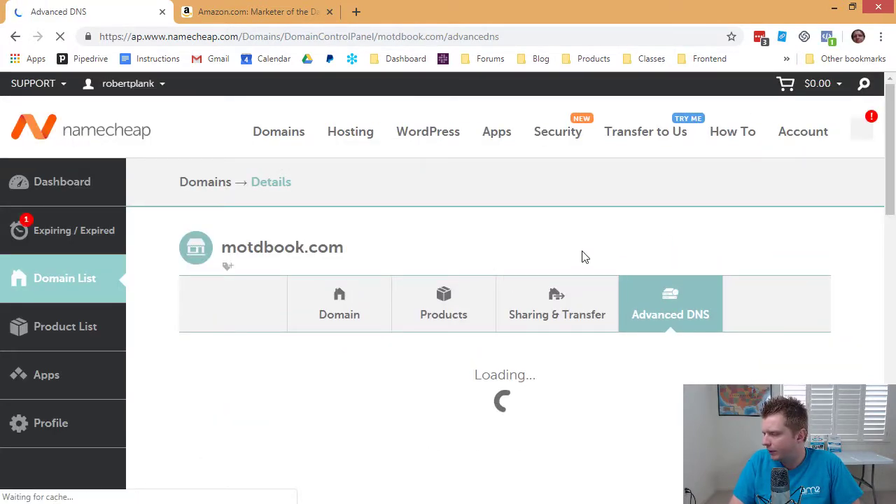
scroll(585, 252, "down", 2)
scroll(586, 252, "down", 2)
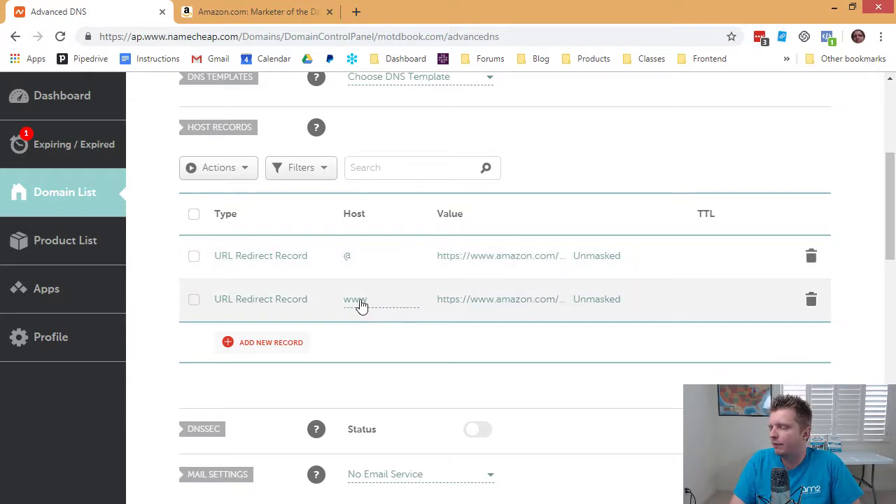
scroll(364, 303, "up", 4)
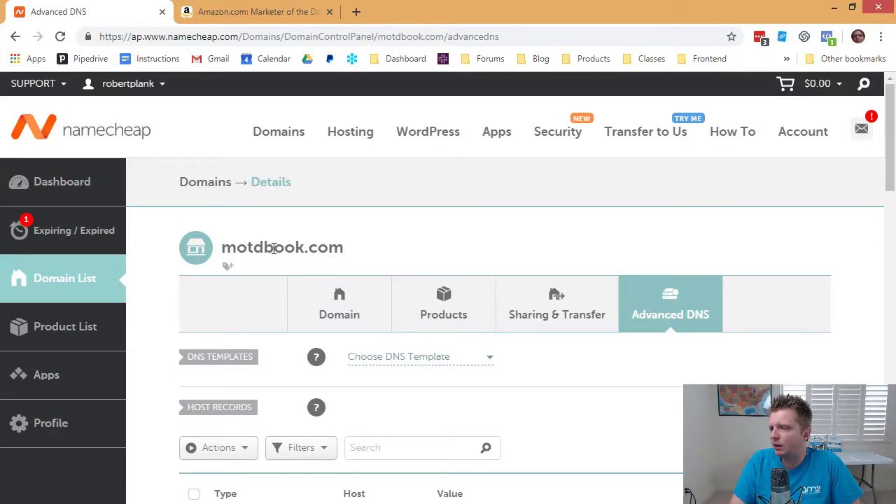
left_click(329, 304)
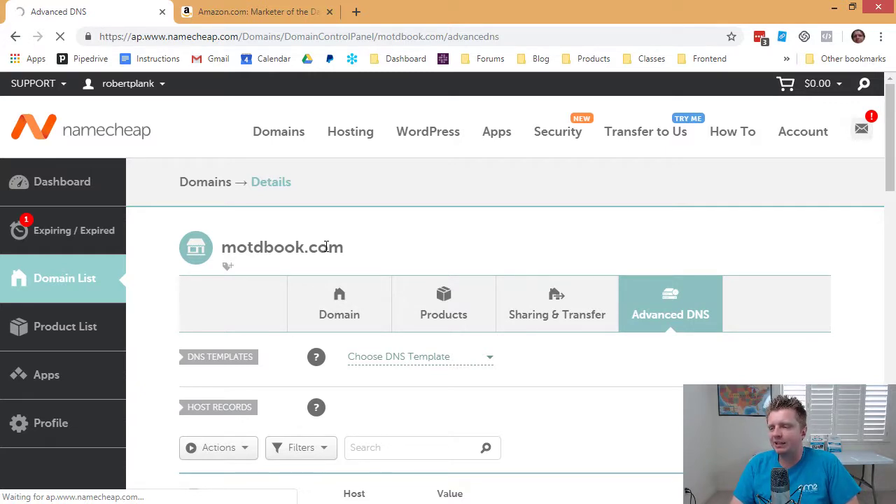
scroll(409, 280, "down", 3)
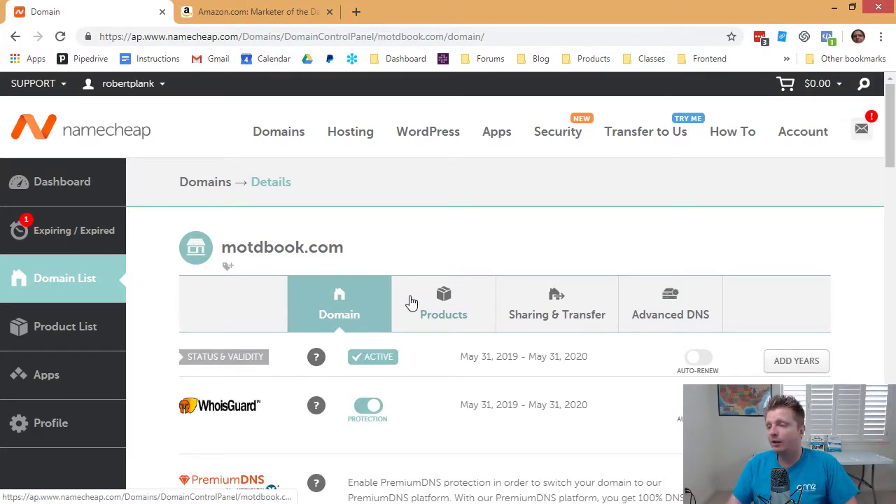
Load motdbook.com in a new tab and confirm it reaches the Marketer of the Day Kindle page.
scroll(228, 230, "down", 3)
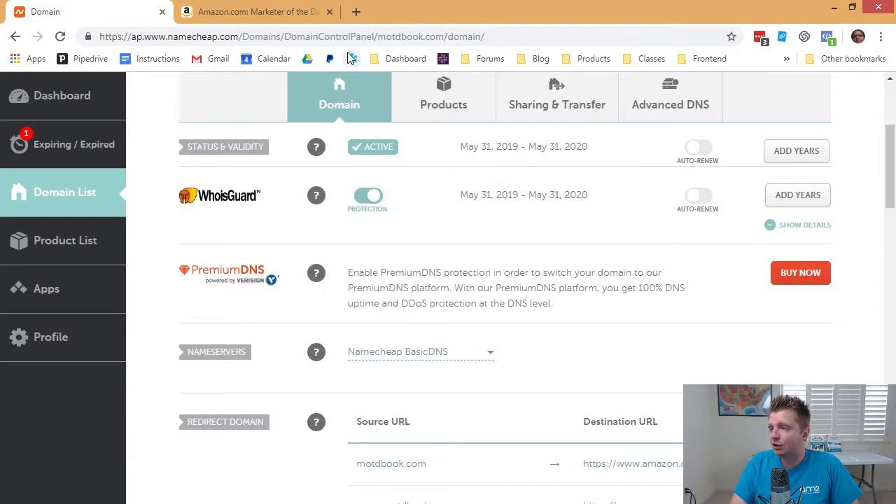
left_click(355, 14)
type("m")
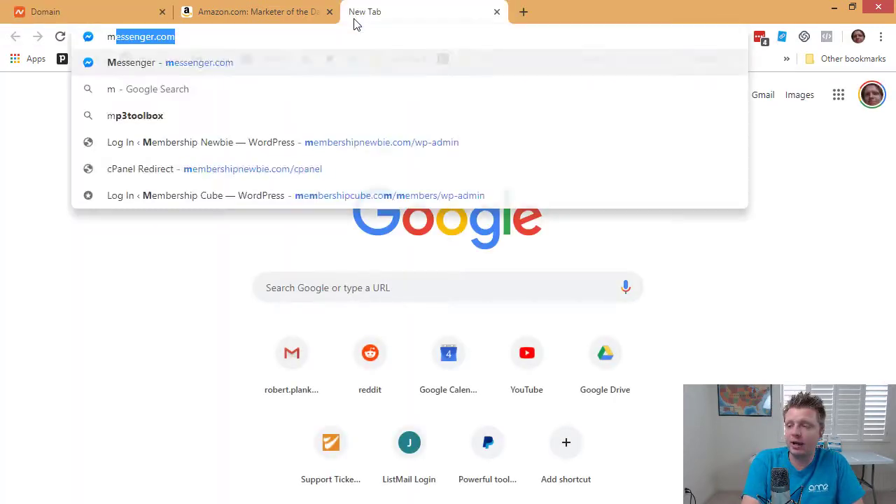
type("otdbook.com")
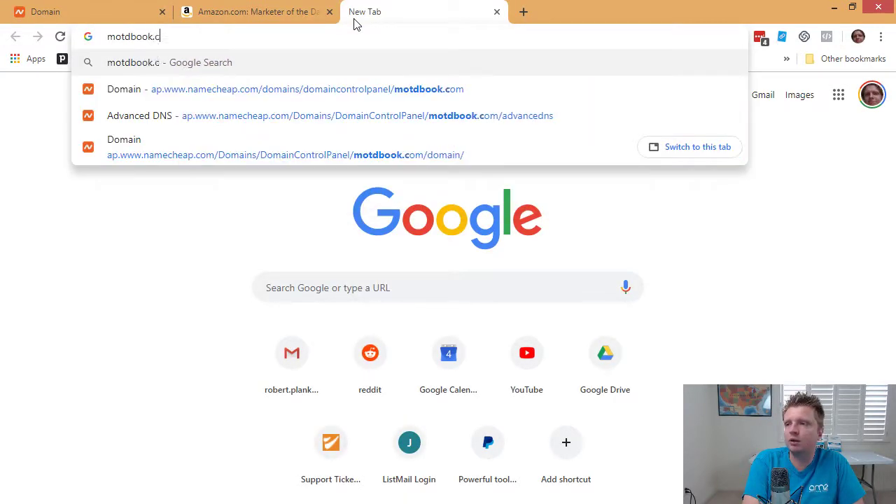
key("Return")
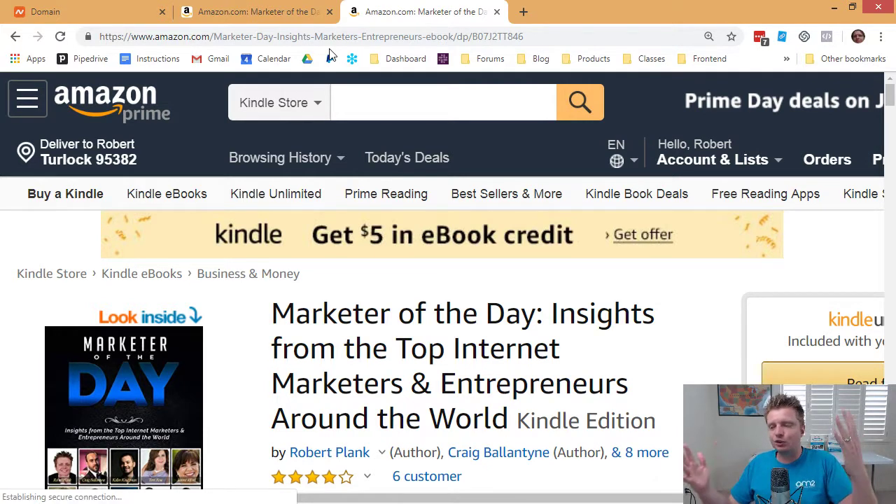
left_click(129, 6)
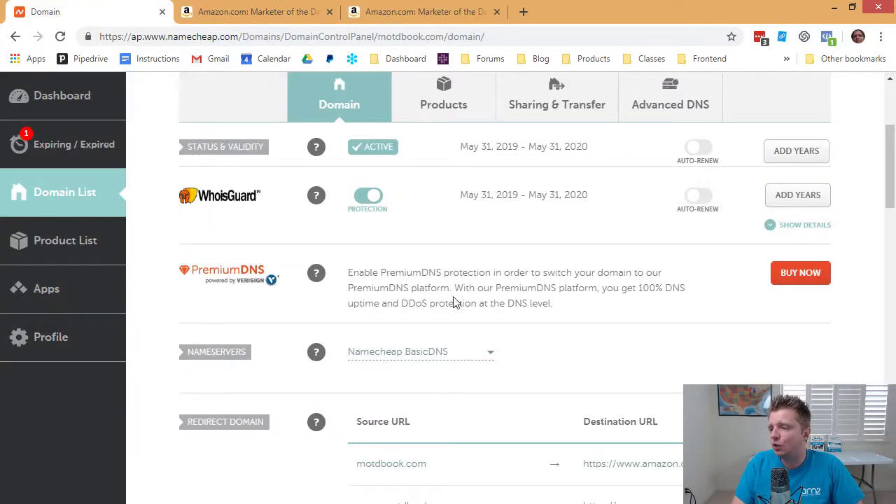
scroll(462, 293, "down", 2)
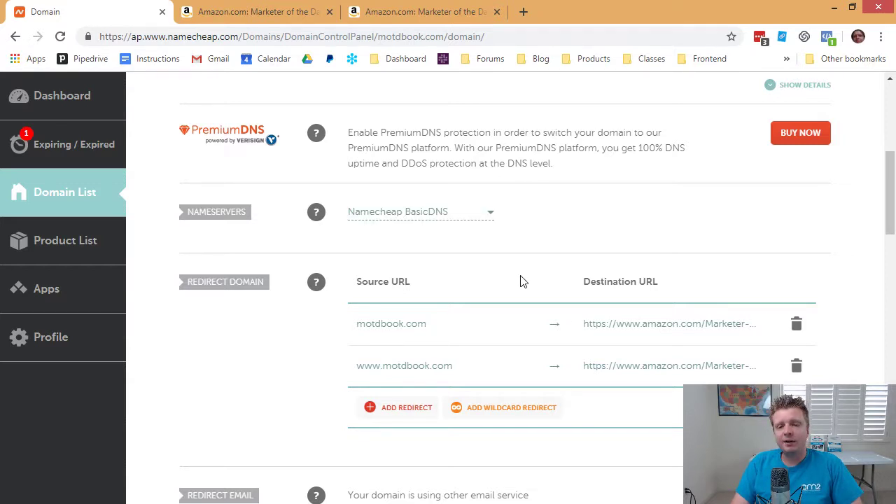
scroll(520, 281, "down", 1)
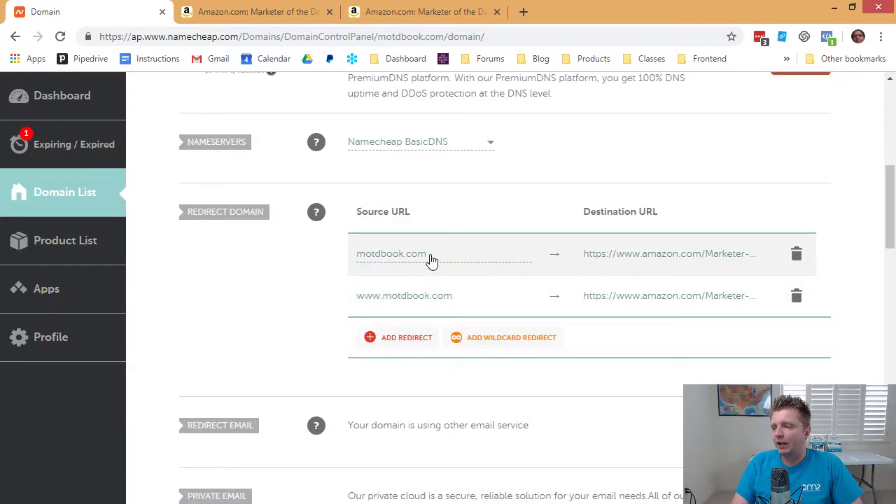
left_click(433, 256)
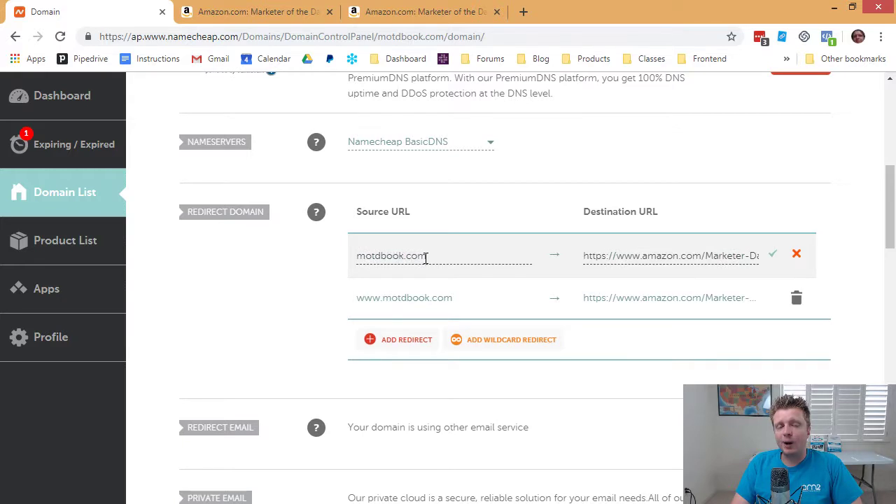
left_click(457, 301)
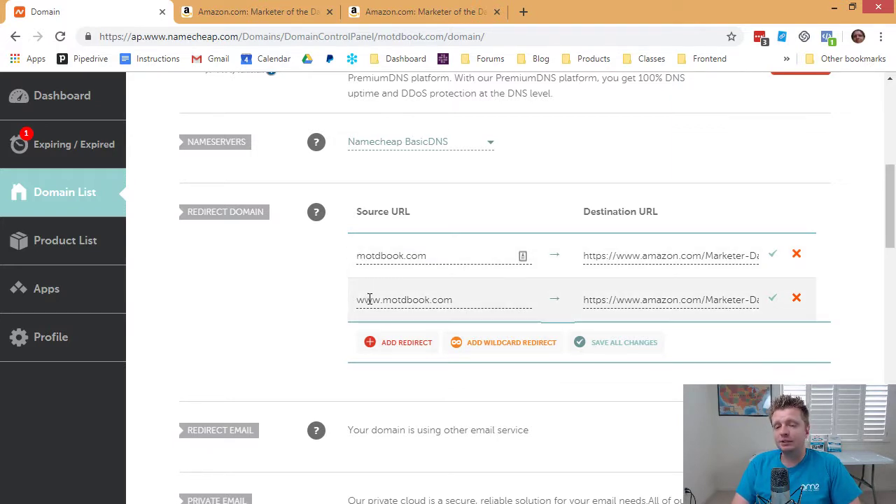
left_click(775, 257)
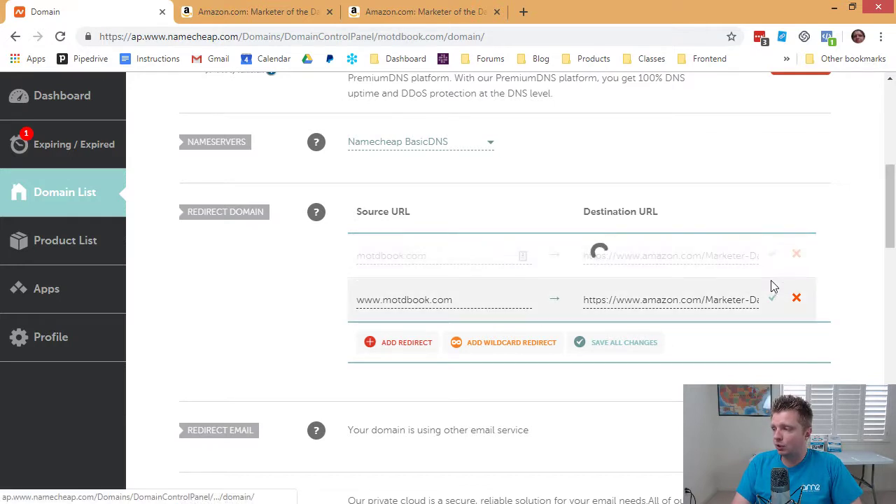
left_click(774, 300)
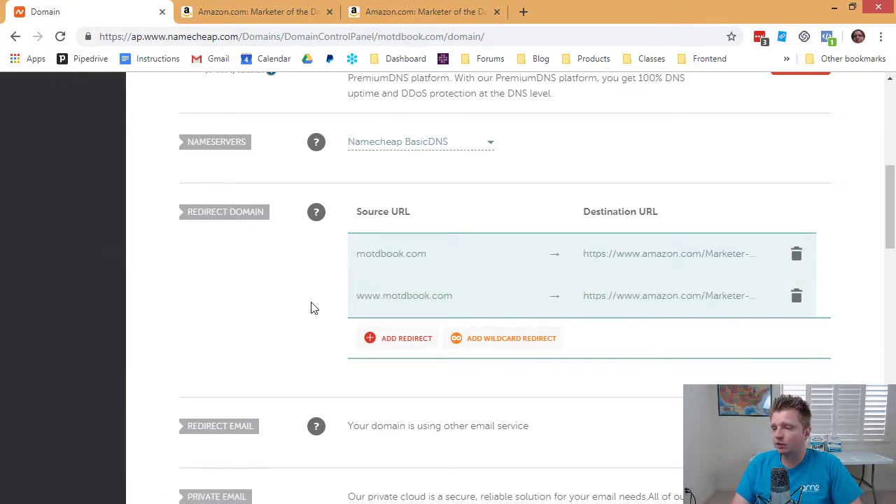